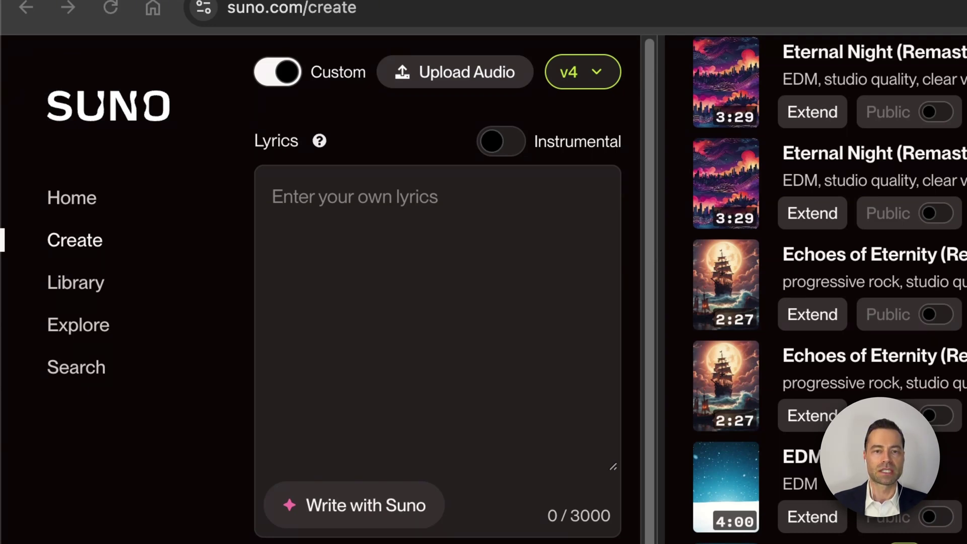
# Step: Choose v4 as the song model version and open the AI lyrics writer's list of lyrics models
pyautogui.click(582, 71)
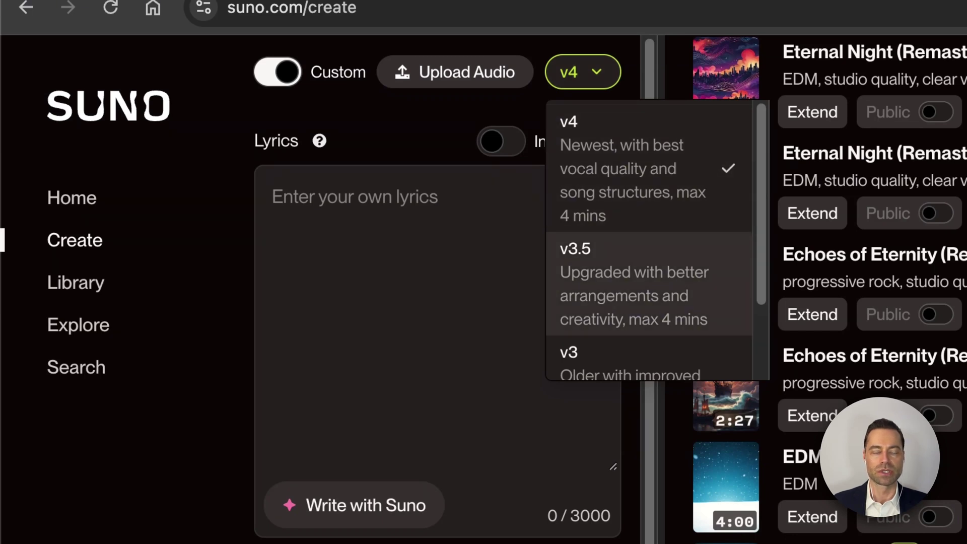
pyautogui.click(649, 168)
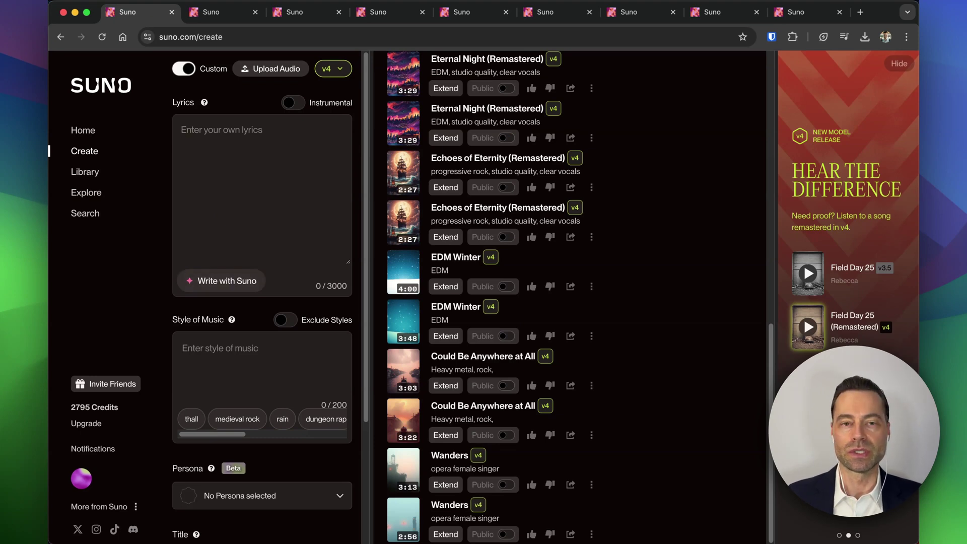
pyautogui.click(221, 280)
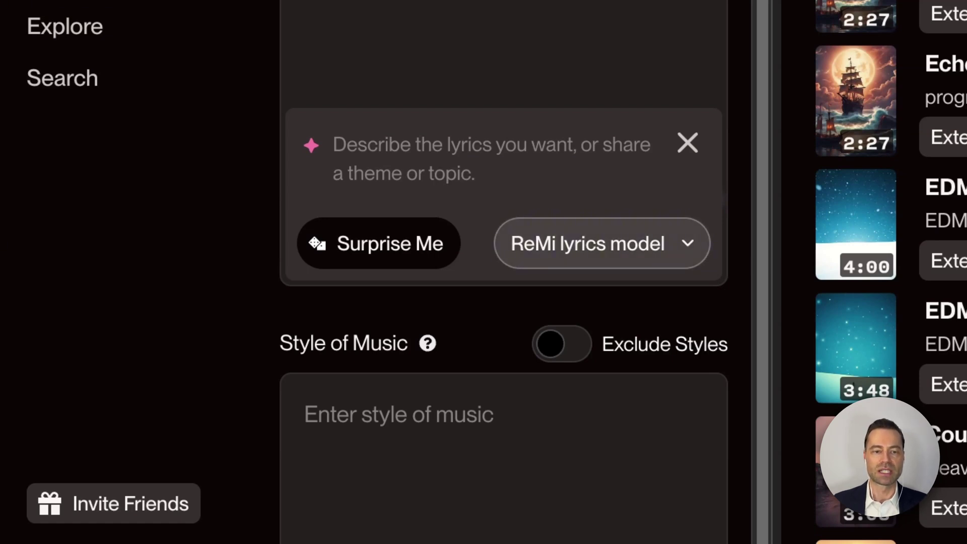
pyautogui.click(602, 243)
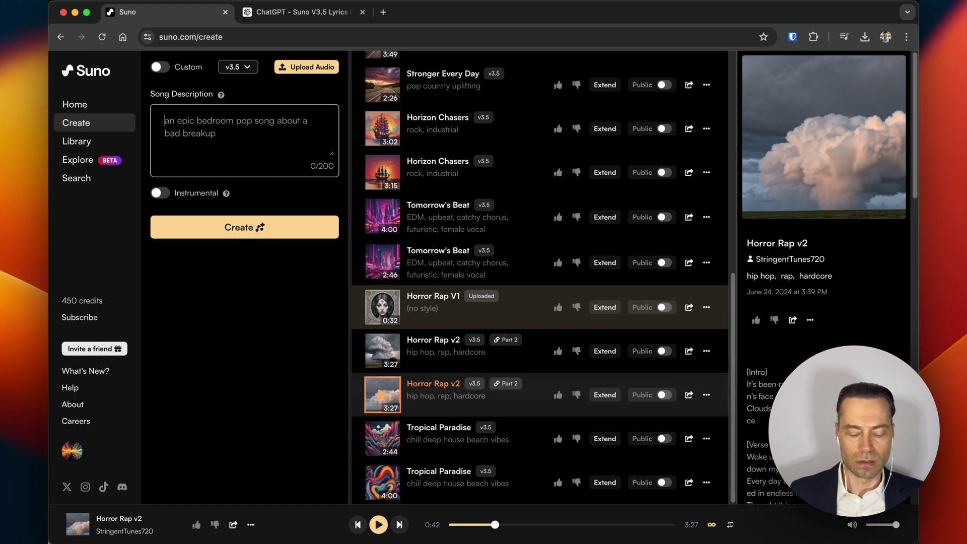
# Step: Describe the song as "chill, deep house, beach vibes" and make it instrumental
pyautogui.write('chill, deep house, beach vibes')
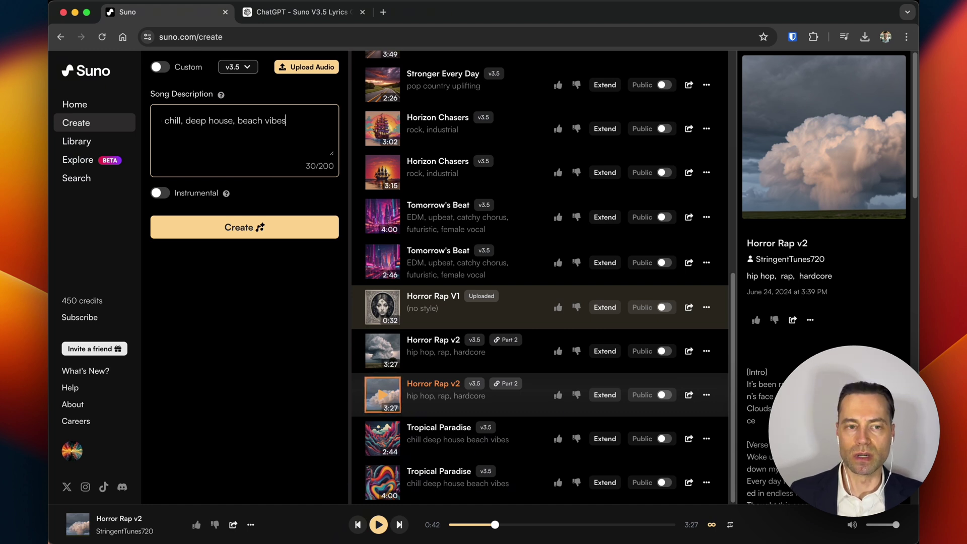
pyautogui.click(159, 193)
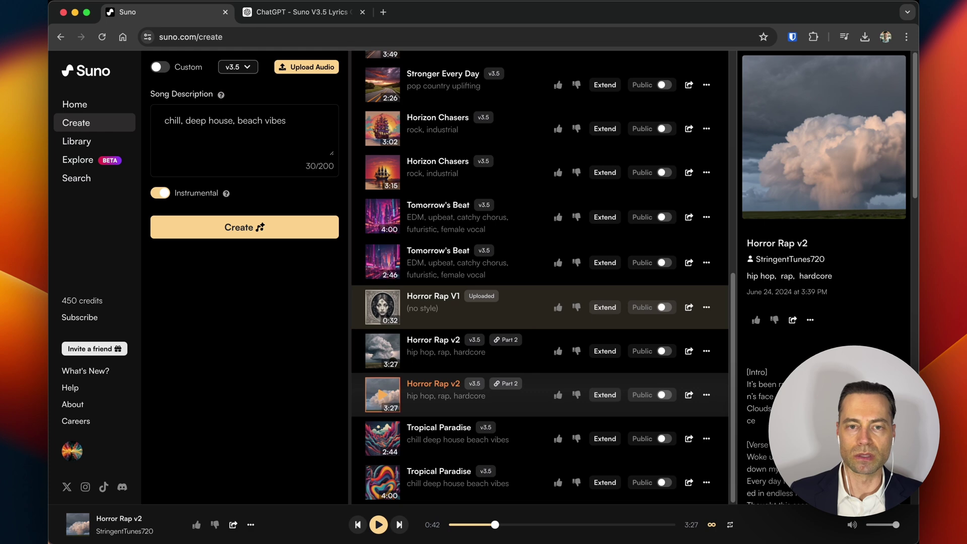
# Step: Play the 2:26 version of "Stronger Every Day" and look through its options, including Edit Details and Download
pyautogui.scroll(1, 539, 277)
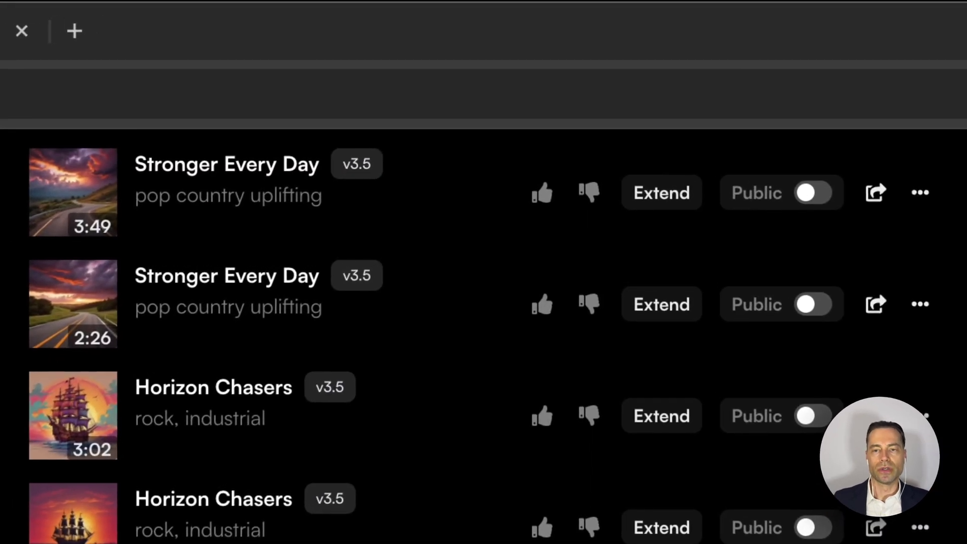
pyautogui.click(72, 304)
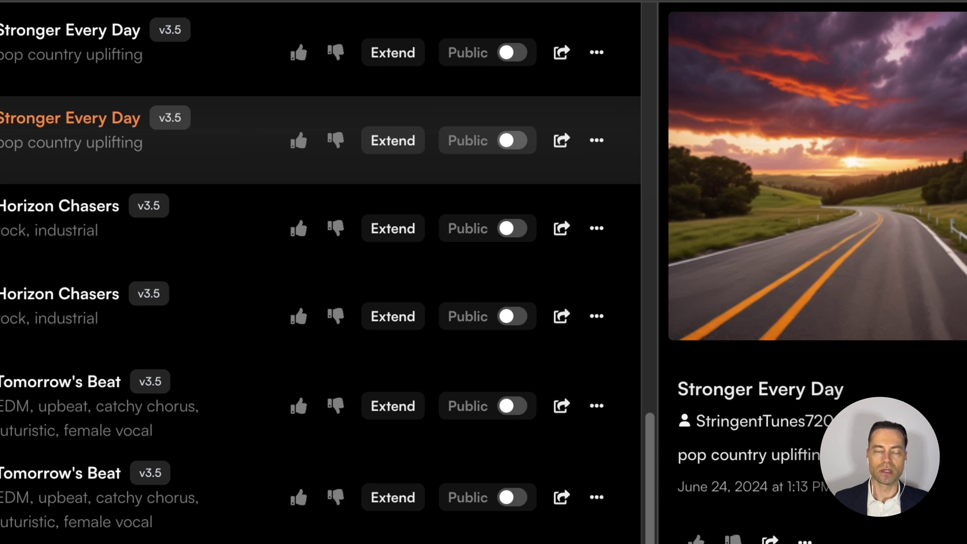
pyautogui.click(596, 140)
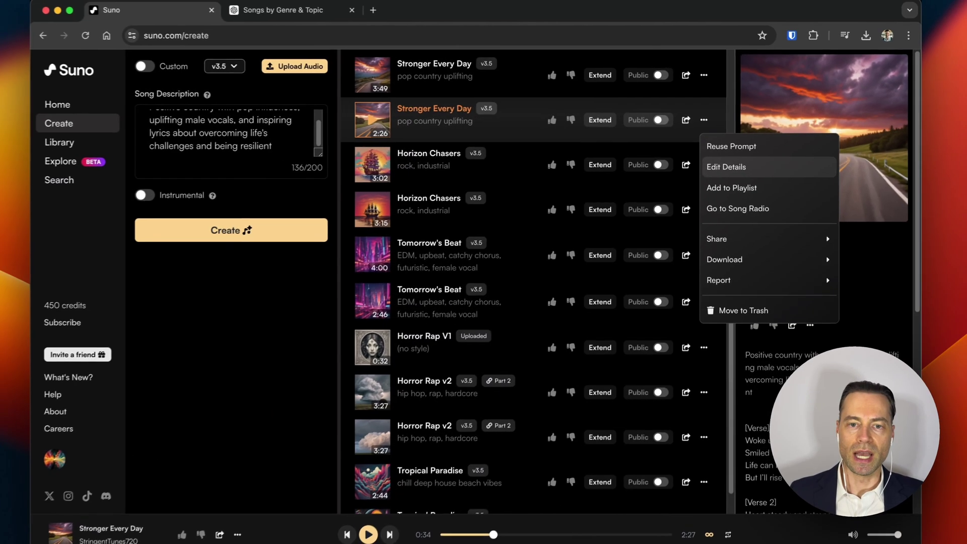
pyautogui.click(640, 233)
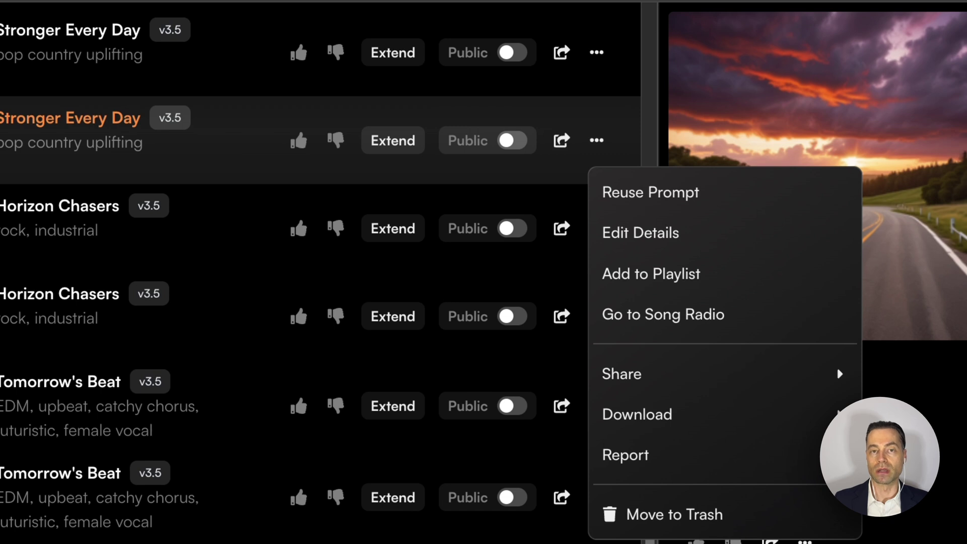
pyautogui.moveTo(723, 414)
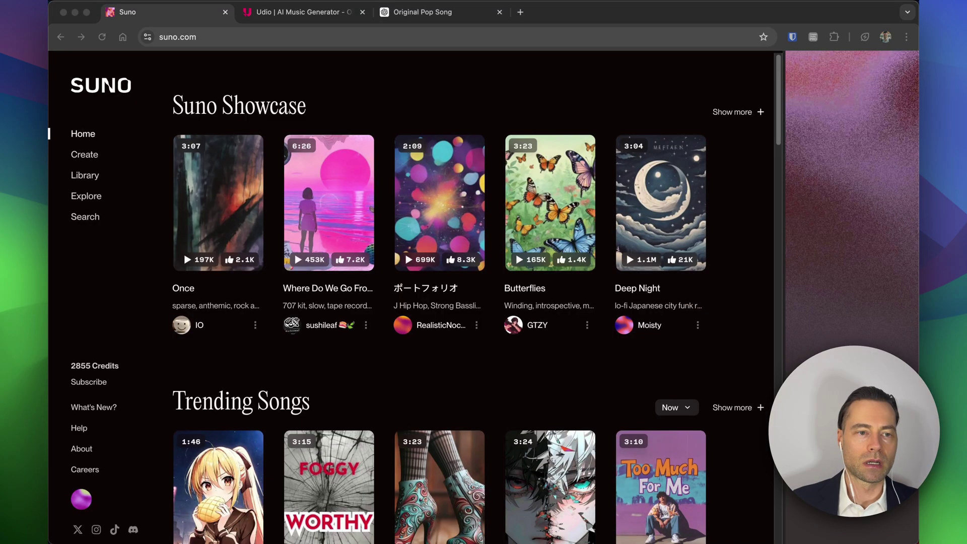
# Step: Go to the song creation page and start an audio upload
pyautogui.click(84, 154)
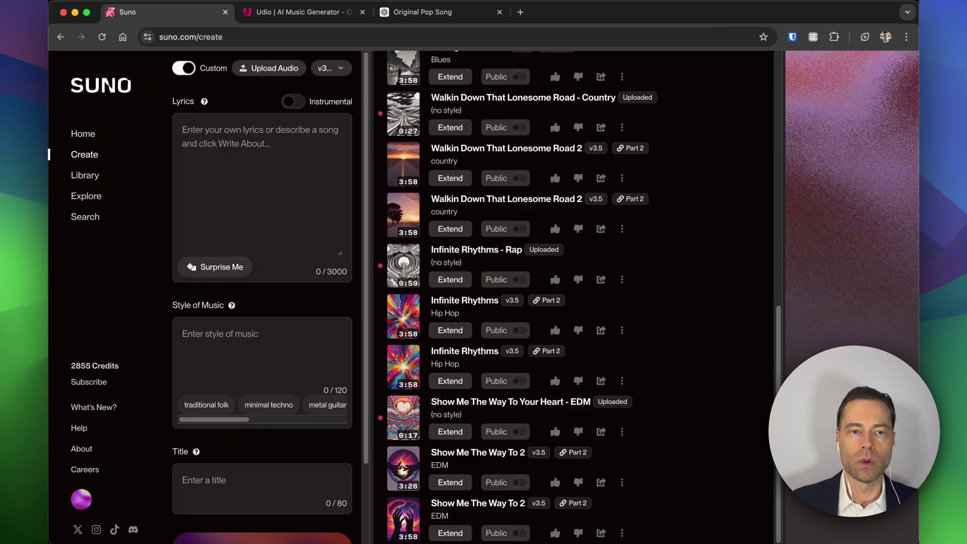
pyautogui.click(268, 68)
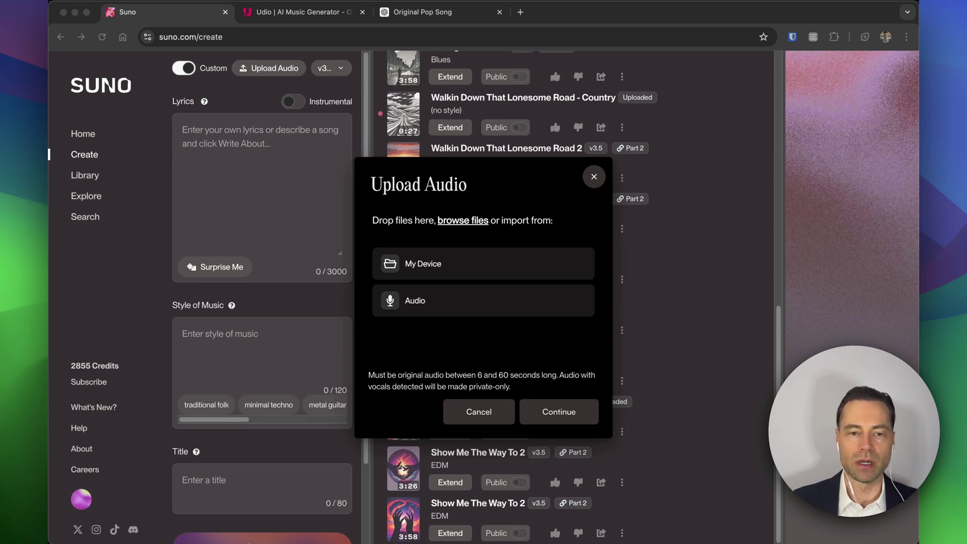
pyautogui.press('Return')
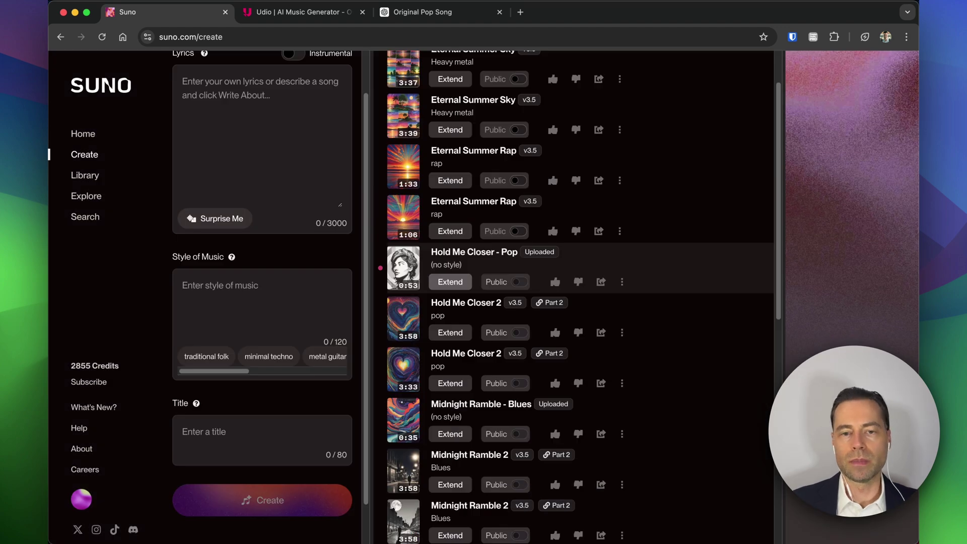
# Step: Set up an extension of the uploaded "Hold Me Closer - Pop" track with its lyrics and the style "pop"
pyautogui.click(449, 281)
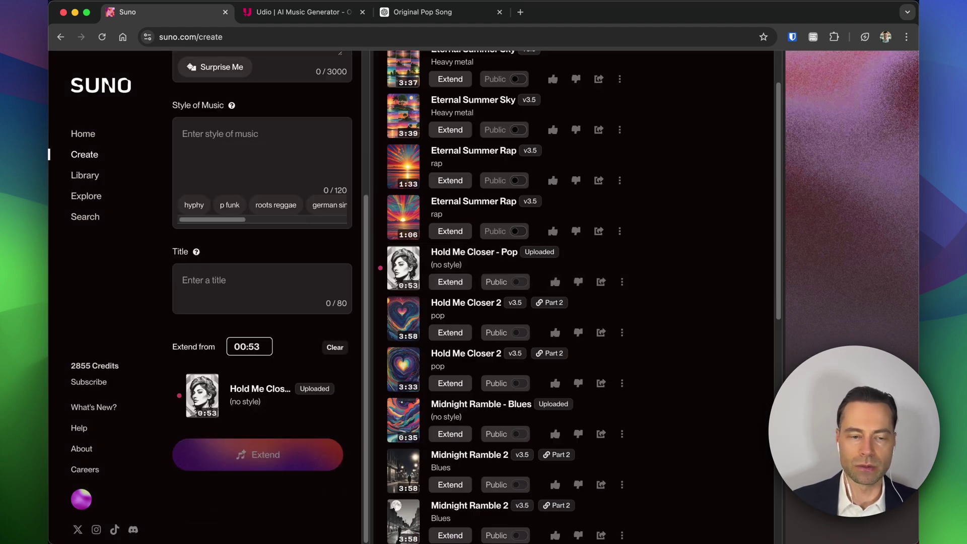
pyautogui.scroll(4, 261, 297)
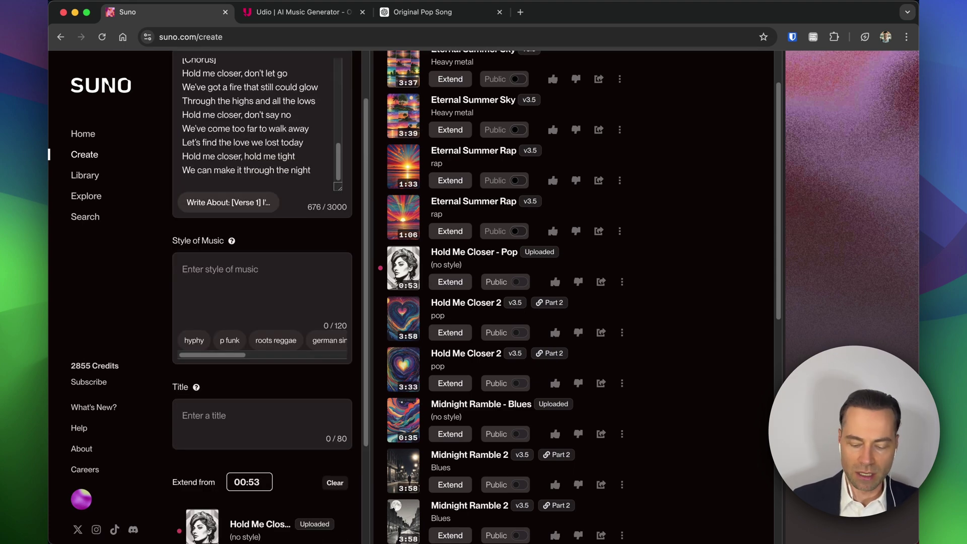
pyautogui.write('pop')
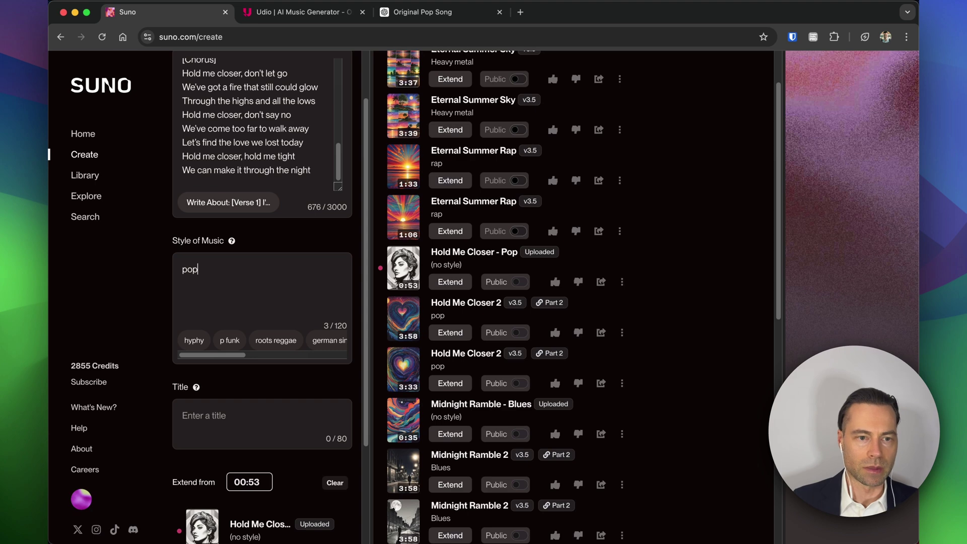
pyautogui.press('Return')
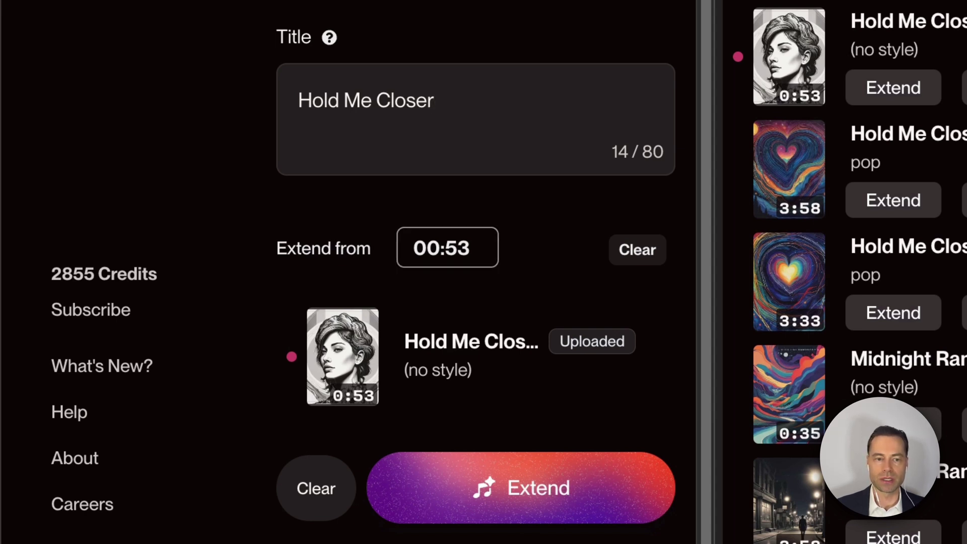
# Step: Try 01 as the seconds of the extension's start point and restore the value to 00:53
pyautogui.click(470, 248)
pyautogui.press('BackSpace')
pyautogui.press('BackSpace')
pyautogui.write('01')
pyautogui.press('BackSpace')
pyautogui.press('BackSpace')
pyautogui.write('53')
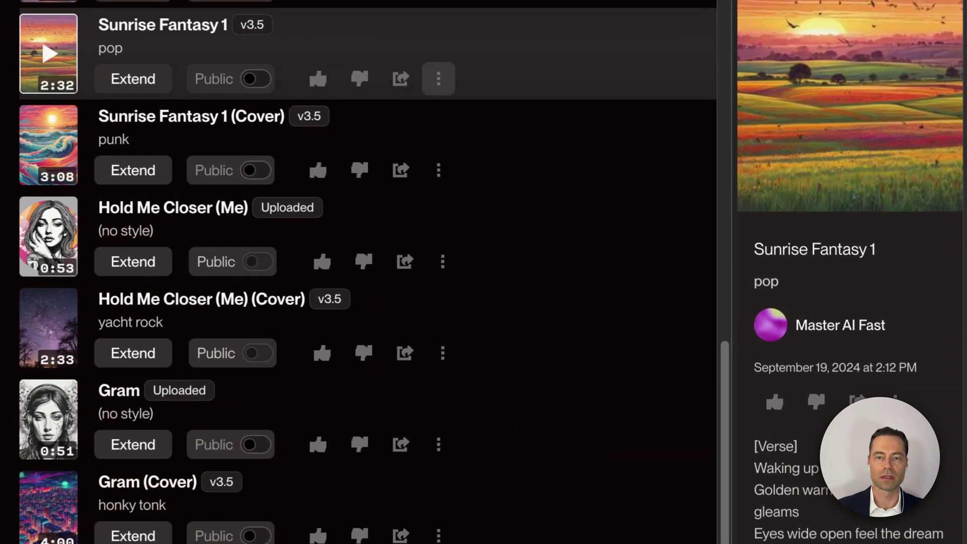
# Step: Start a cover song based on the pop track "Sunrise Fantasy 1"
pyautogui.click(481, 90)
pyautogui.moveTo(503, 133)
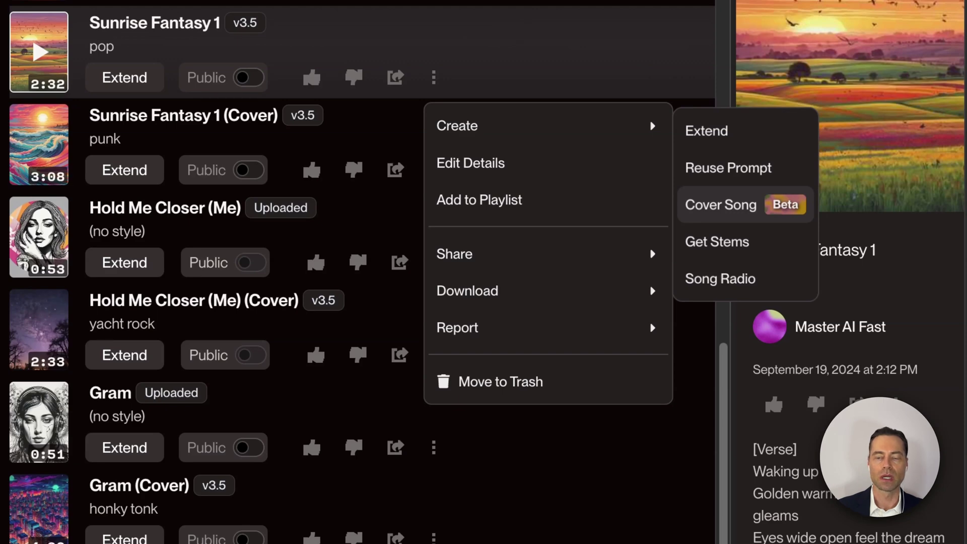
pyautogui.click(721, 204)
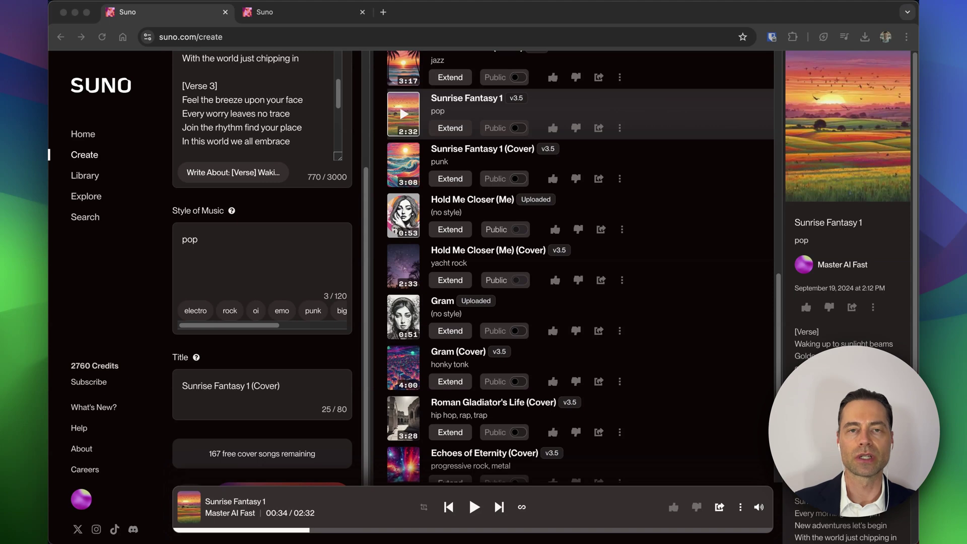
# Step: Look over the cover's lyrics and select its style of music text
pyautogui.scroll(4, 257, 106)
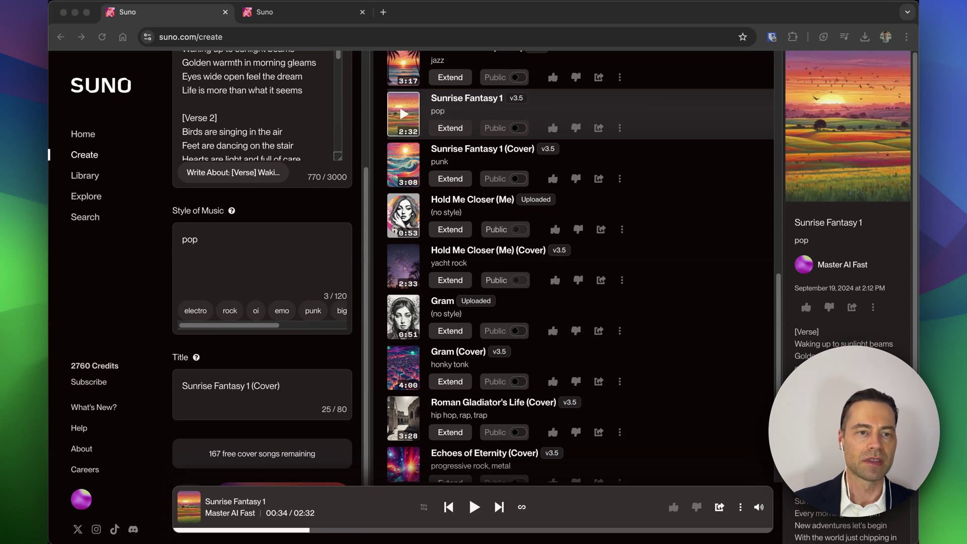
pyautogui.scroll(-1, 262, 267)
pyautogui.scroll(-1, 262, 267)
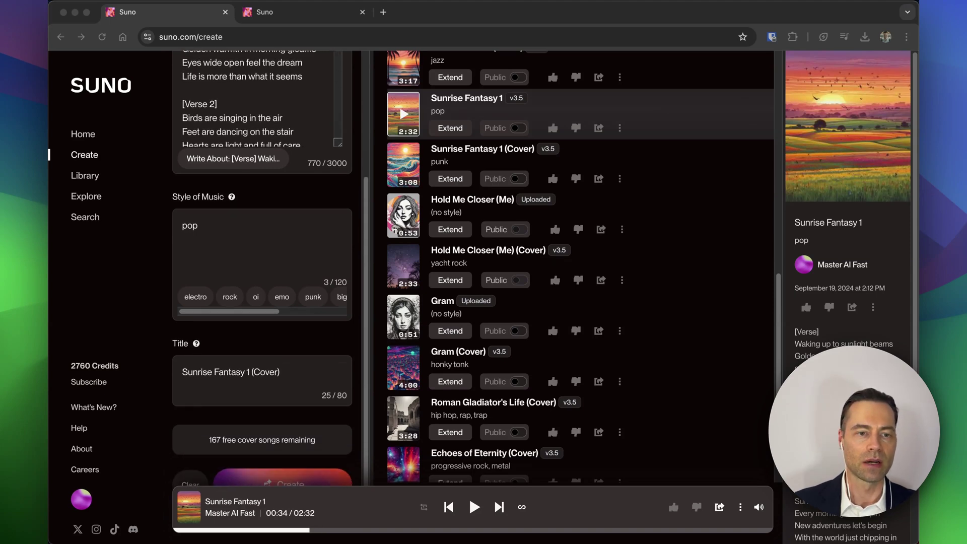
pyautogui.doubleClick(189, 225)
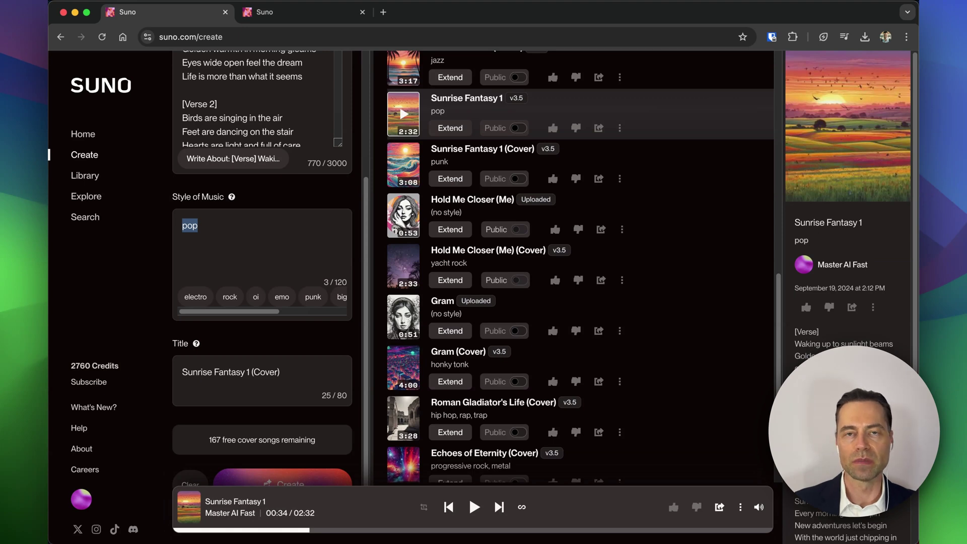
pyautogui.scroll(-4, 261, 267)
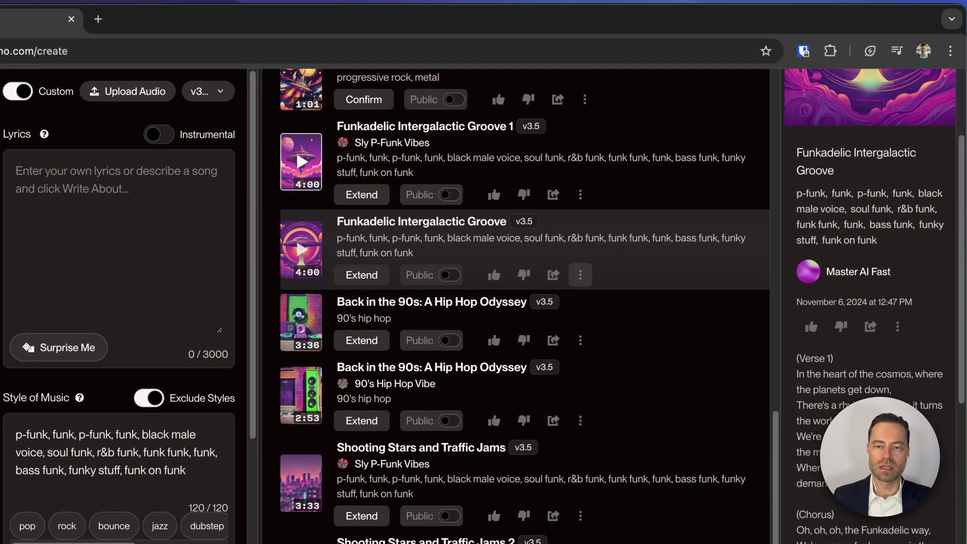
# Step: Start making a persona based on the song "Funkadelic Intergalactic Groove"
pyautogui.click(580, 274)
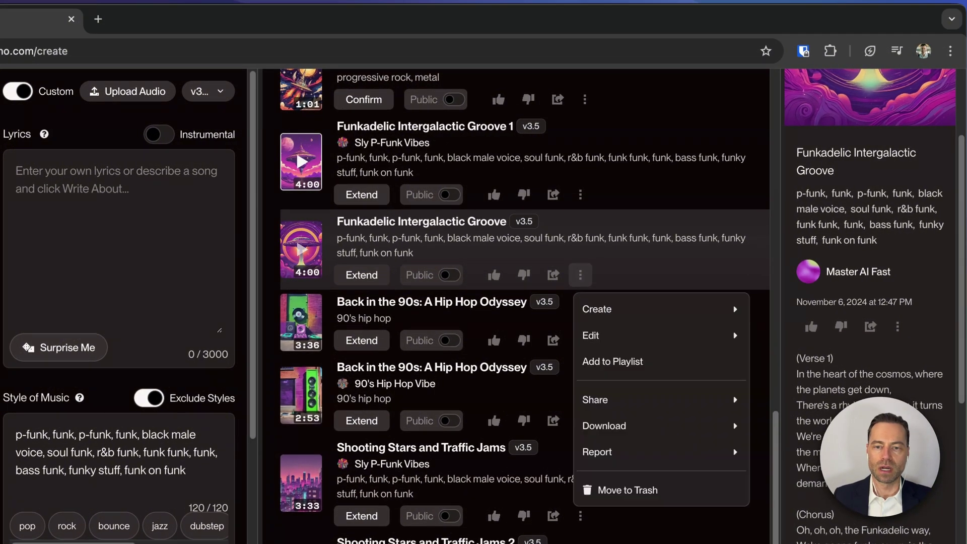
pyautogui.moveTo(660, 309)
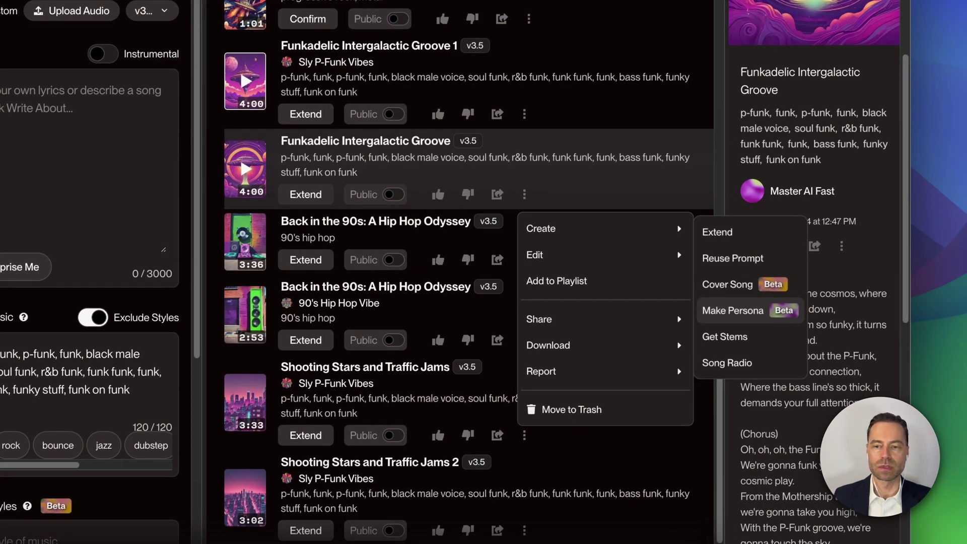
pyautogui.click(732, 310)
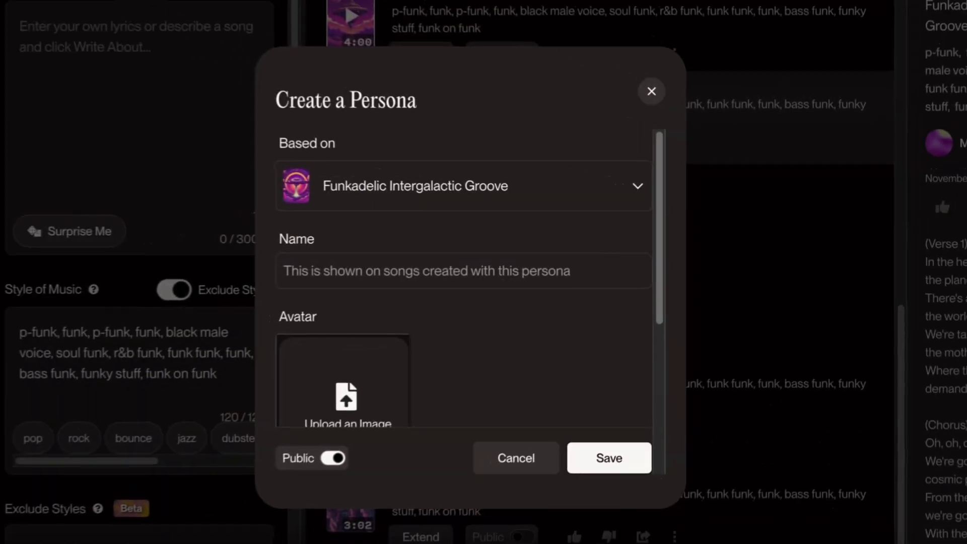
# Step: Generate the persona's avatar image from the prompt "funk"
pyautogui.click(285, 271)
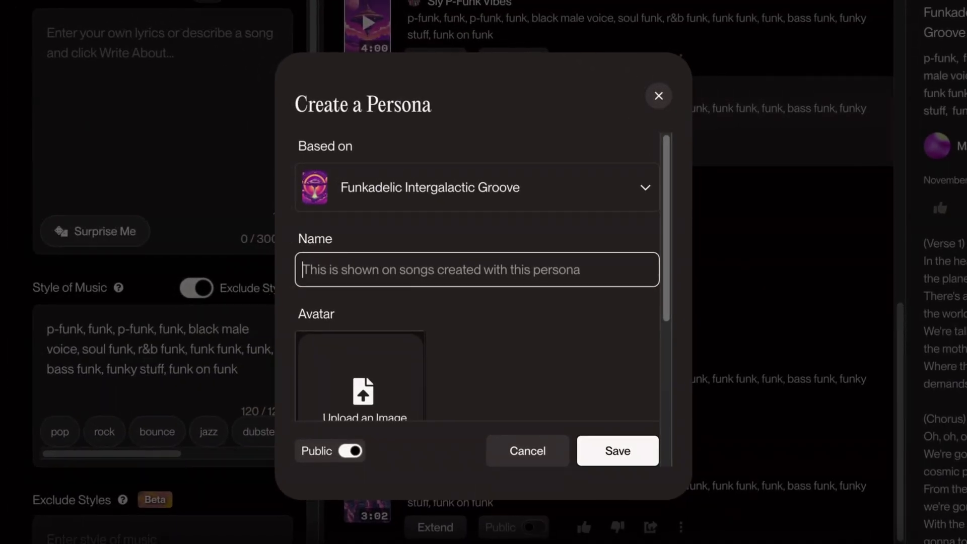
pyautogui.scroll(-3, 463, 282)
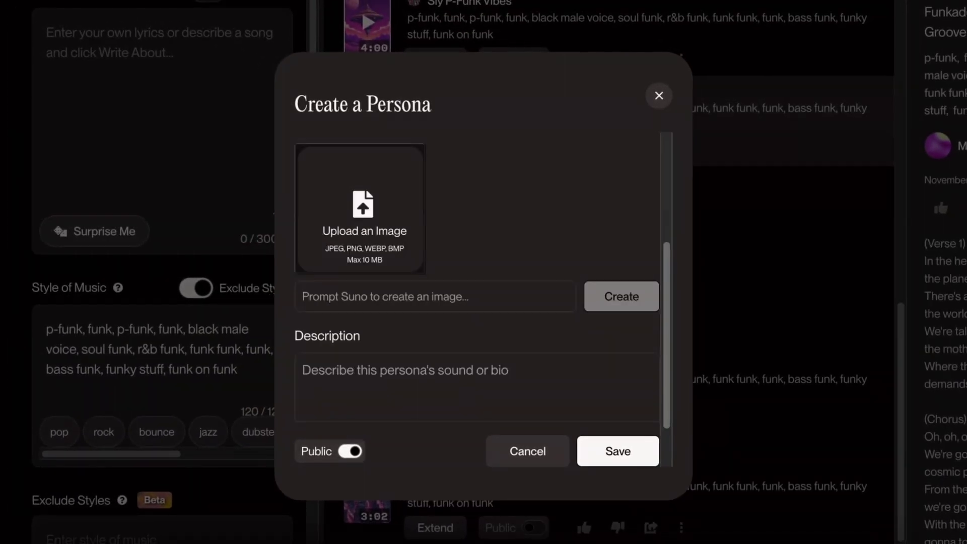
pyautogui.click(302, 296)
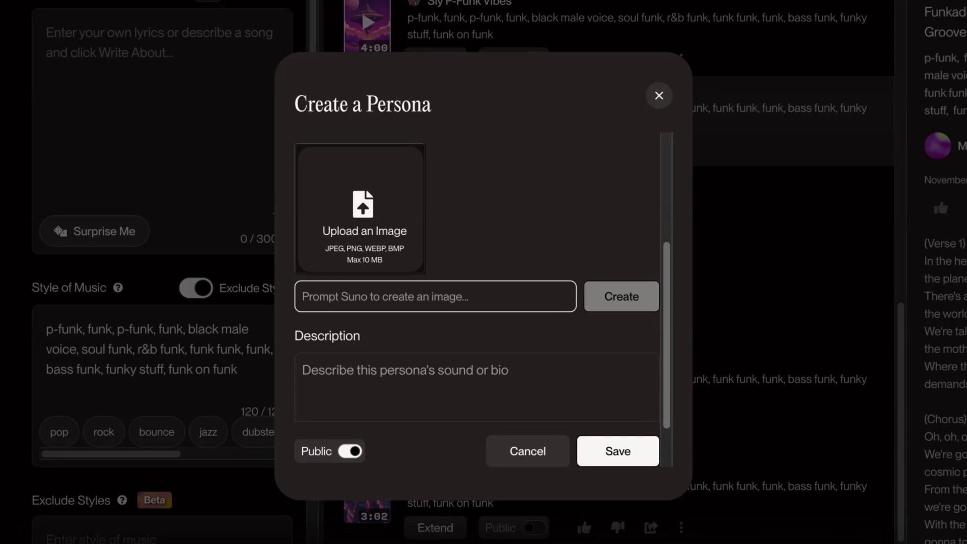
pyautogui.write('funk')
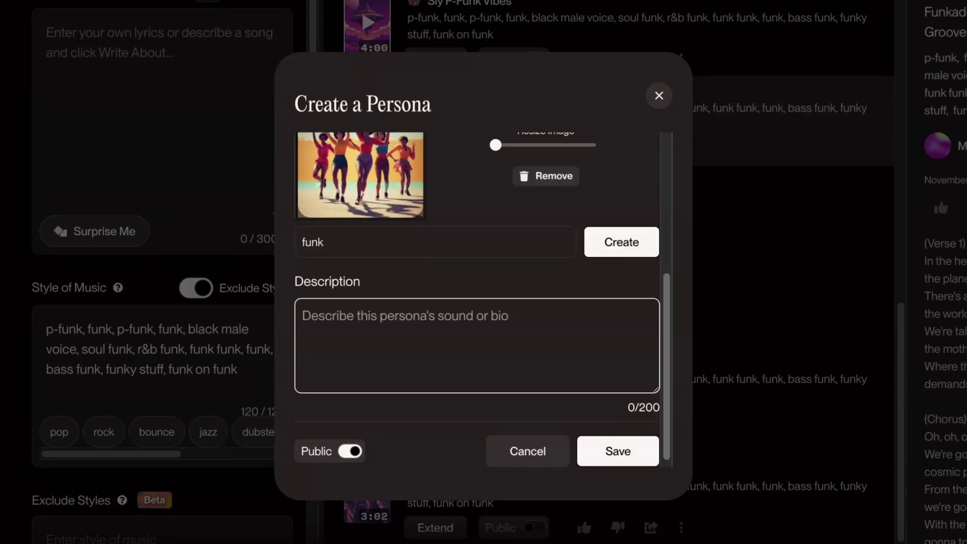
# Step: Enter "Funk Genre" as the persona's description and turn off its public visibility
pyautogui.click(303, 315)
pyautogui.write('Funk Genre')
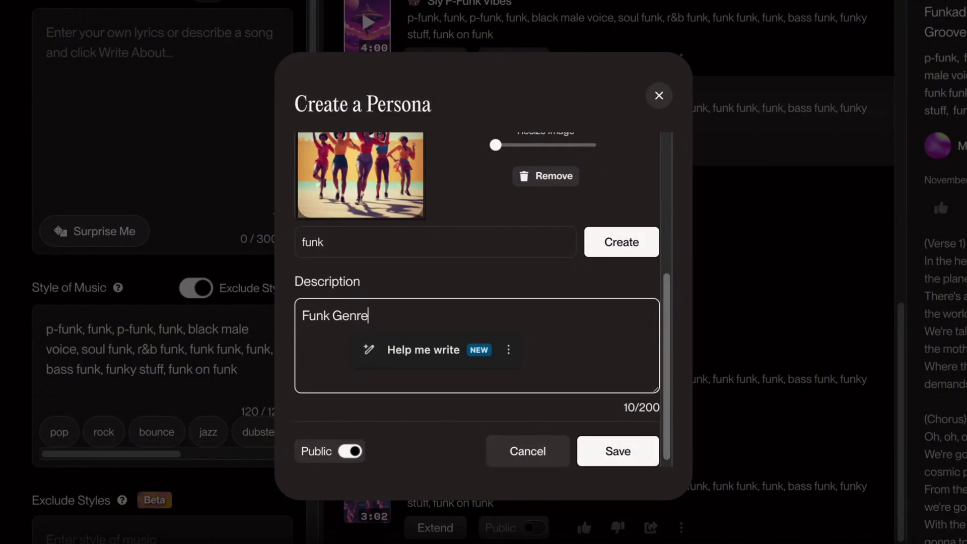
pyautogui.click(350, 451)
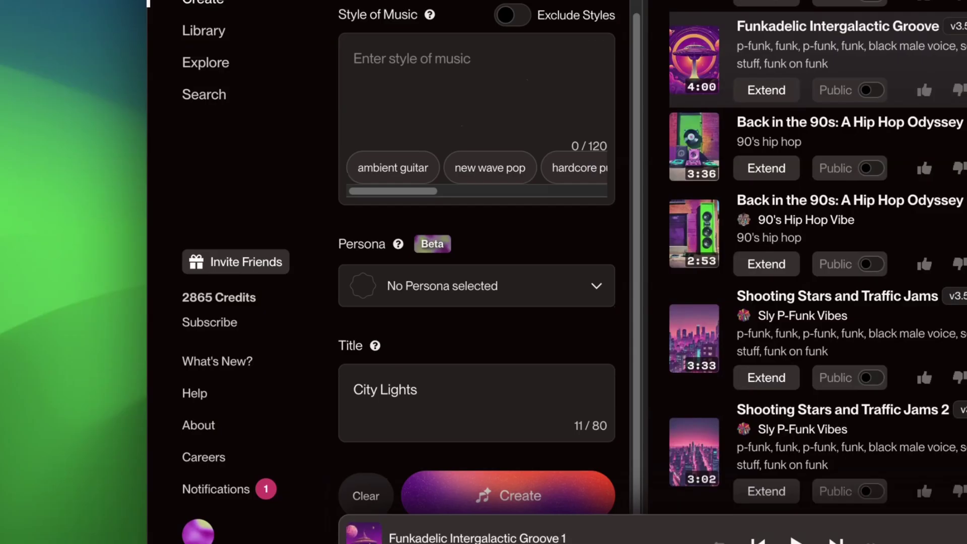
pyautogui.scroll(-1, 489, 258)
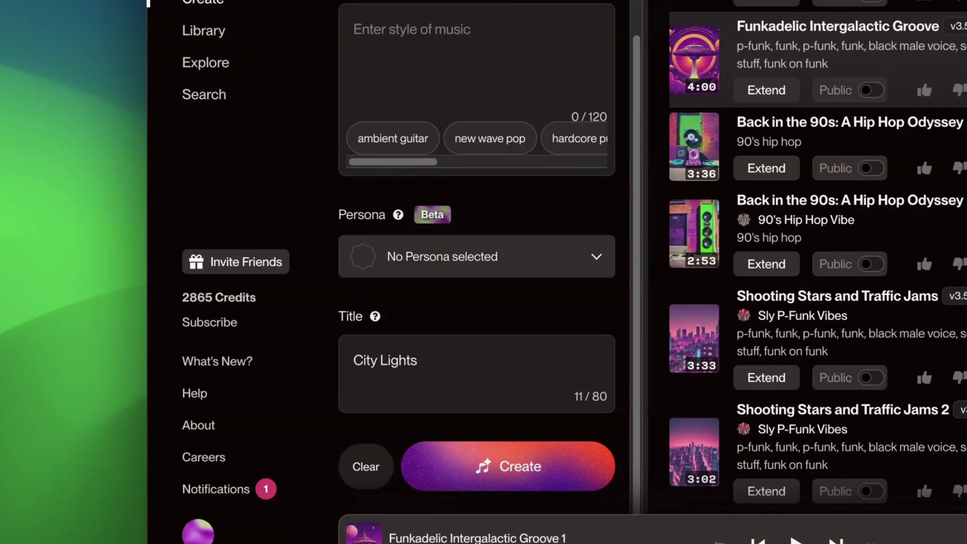
# Step: Apply the "Sly P-Funk Vibes" persona to the "City Lights" song and check the style of music it fills in
pyautogui.click(475, 256)
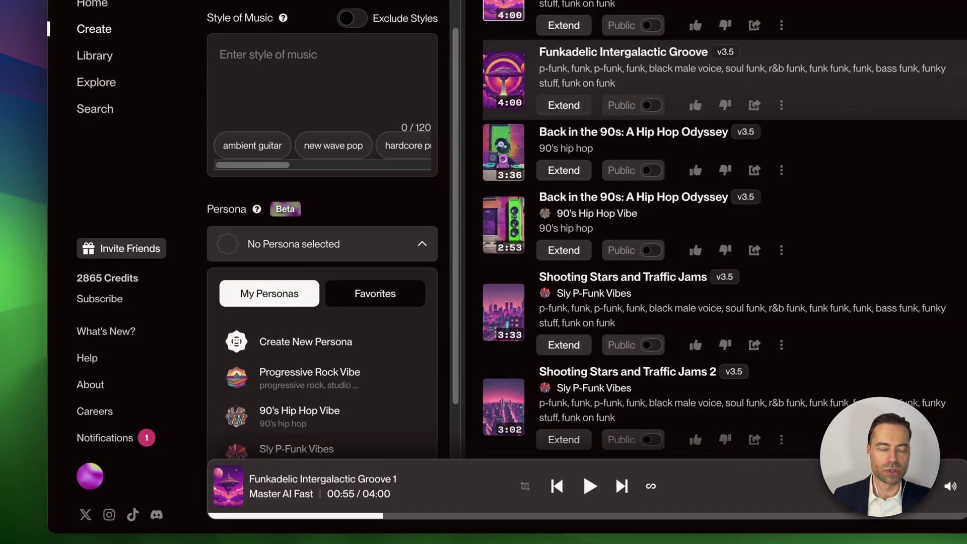
pyautogui.scroll(-3, 322, 227)
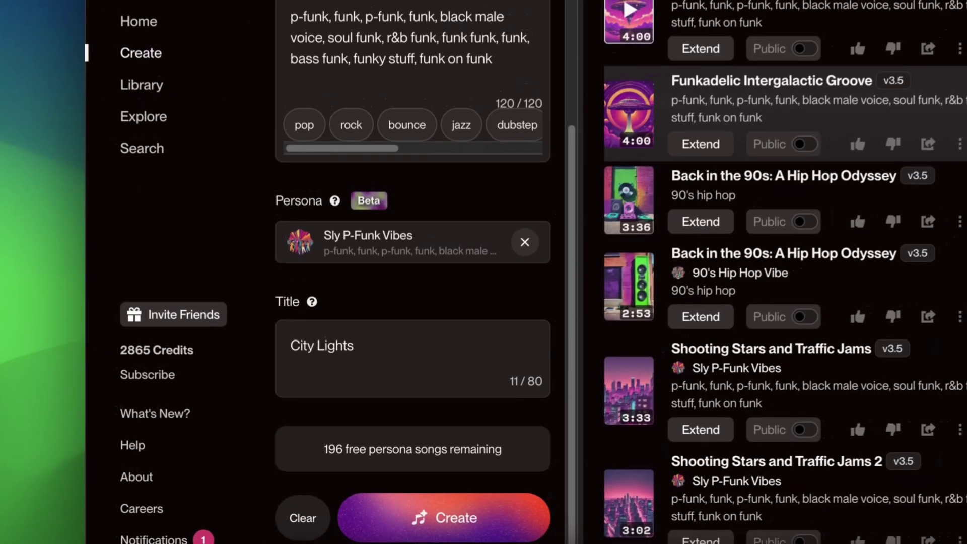
pyautogui.scroll(5, 412, 271)
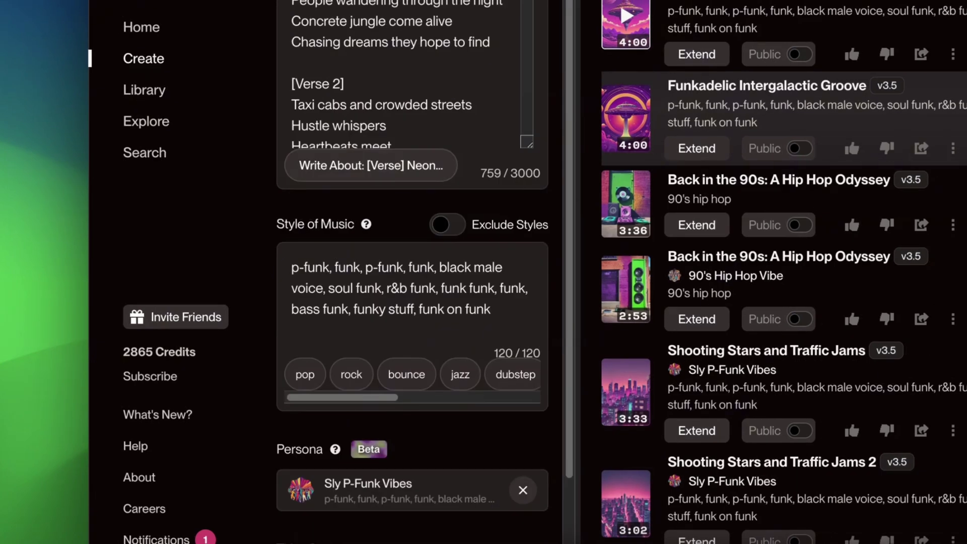
pyautogui.scroll(-5, 412, 272)
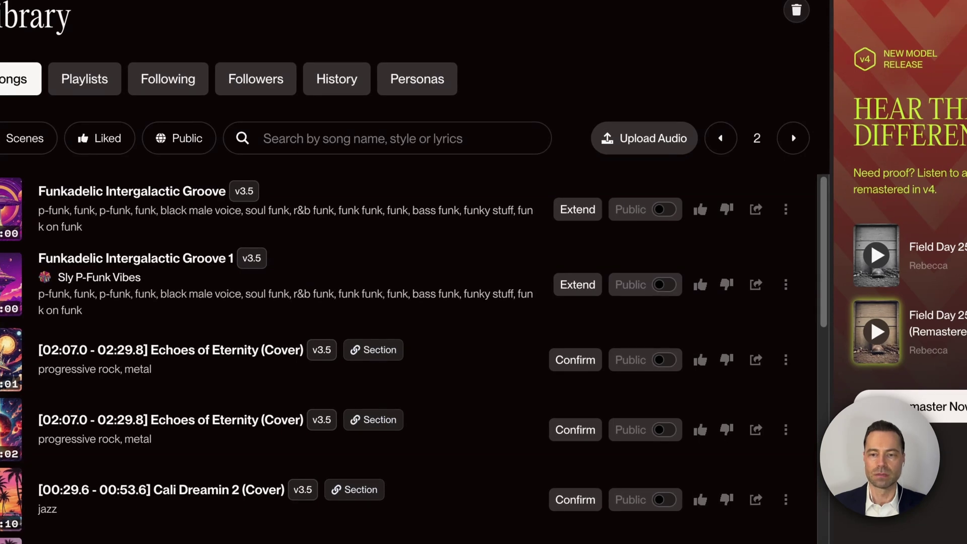
# Step: Open the options of the song "Funkadelic Intergalactic Groove 1" in the library
pyautogui.click(785, 284)
pyautogui.moveTo(801, 315)
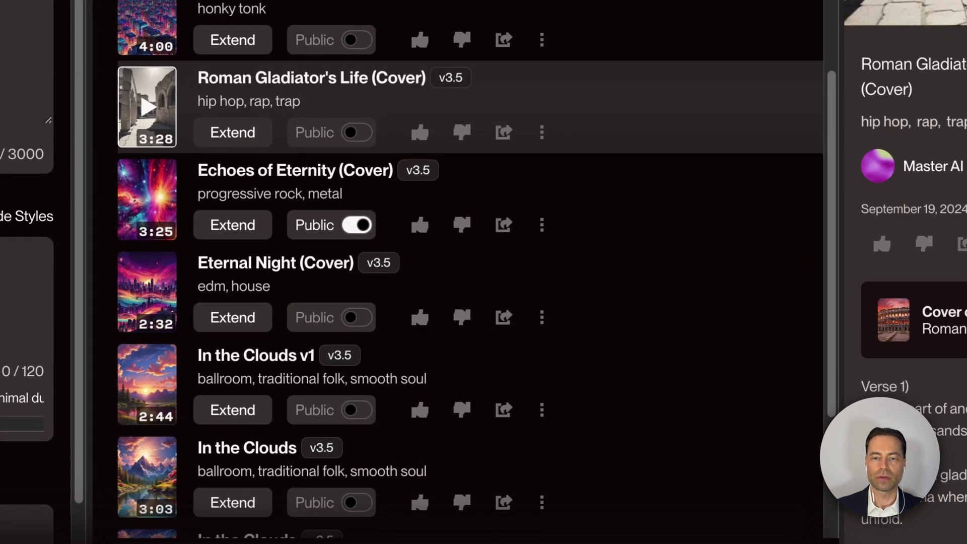
# Step: Open the song "Roman Gladiator's Life (Cover)" for cropping
pyautogui.click(542, 132)
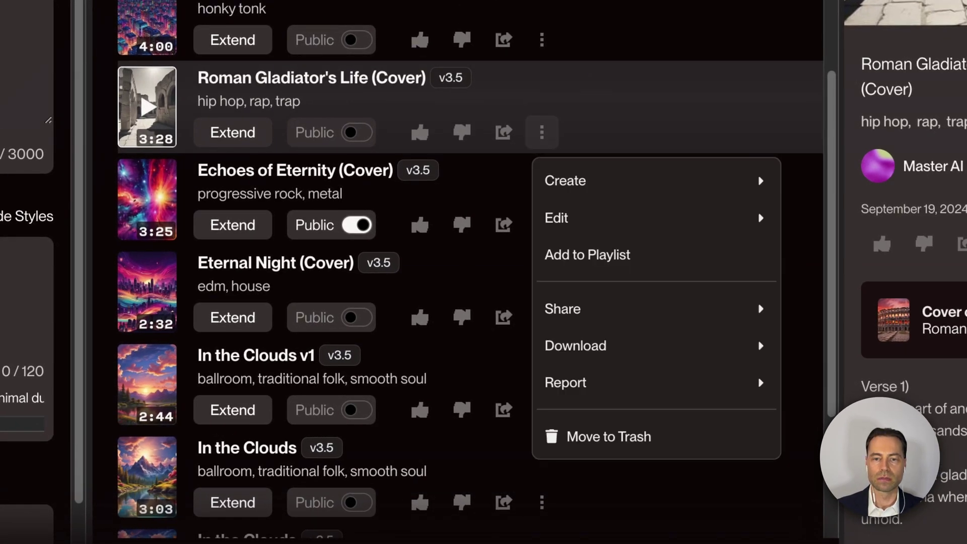
pyautogui.moveTo(655, 218)
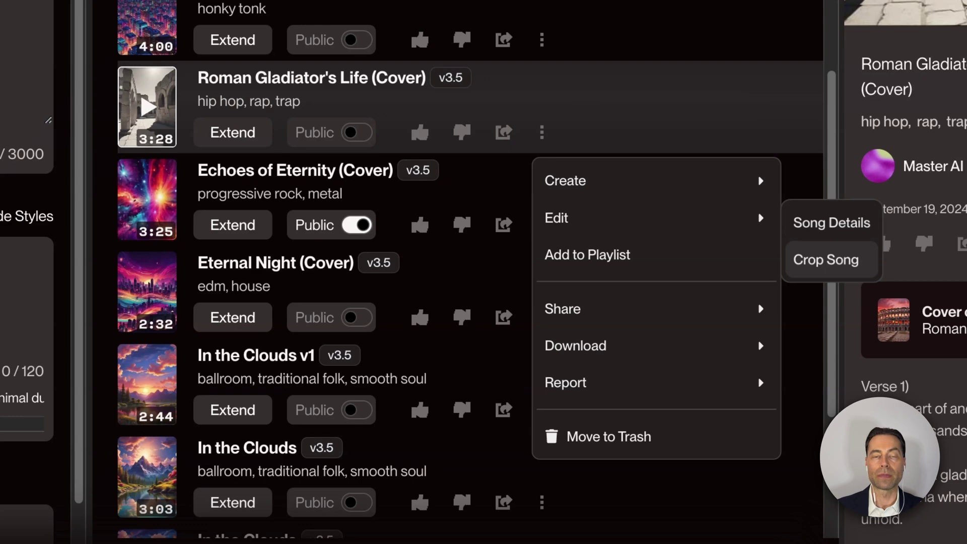
pyautogui.click(826, 260)
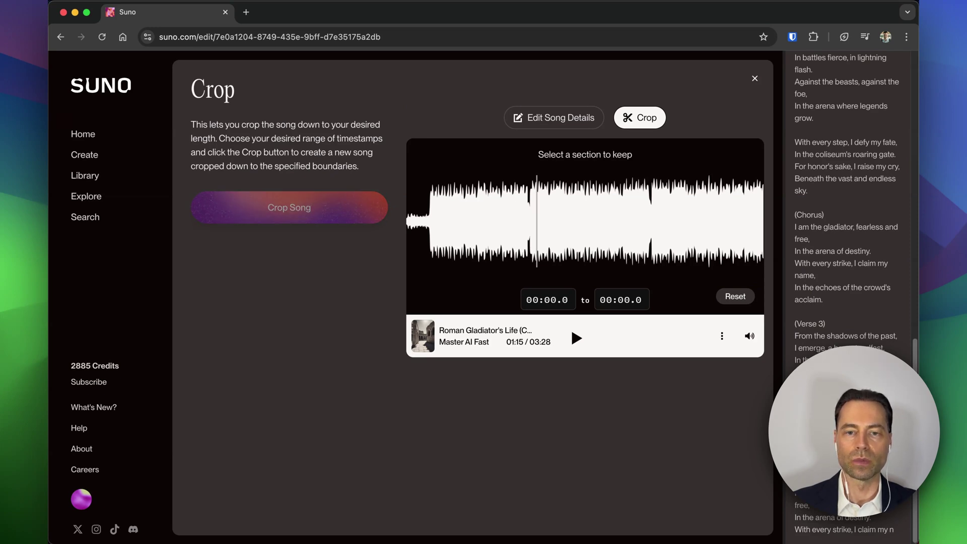
# Step: Select the section from 00:24.8 to 03:28.6 as the part of the song to keep
pyautogui.moveTo(537, 221); pyautogui.dragTo(529, 221)
pyautogui.moveTo(449, 221); pyautogui.dragTo(513, 221)
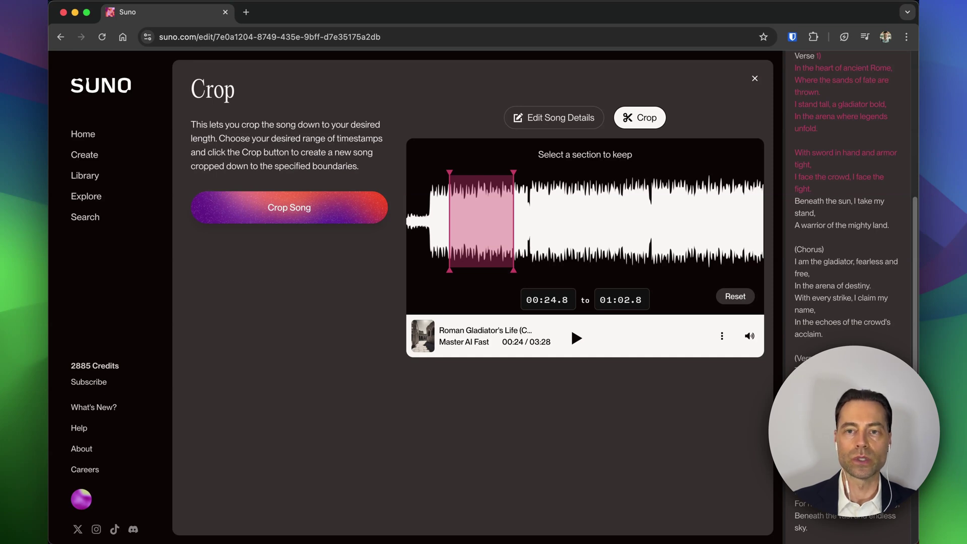
pyautogui.moveTo(513, 222); pyautogui.dragTo(764, 222)
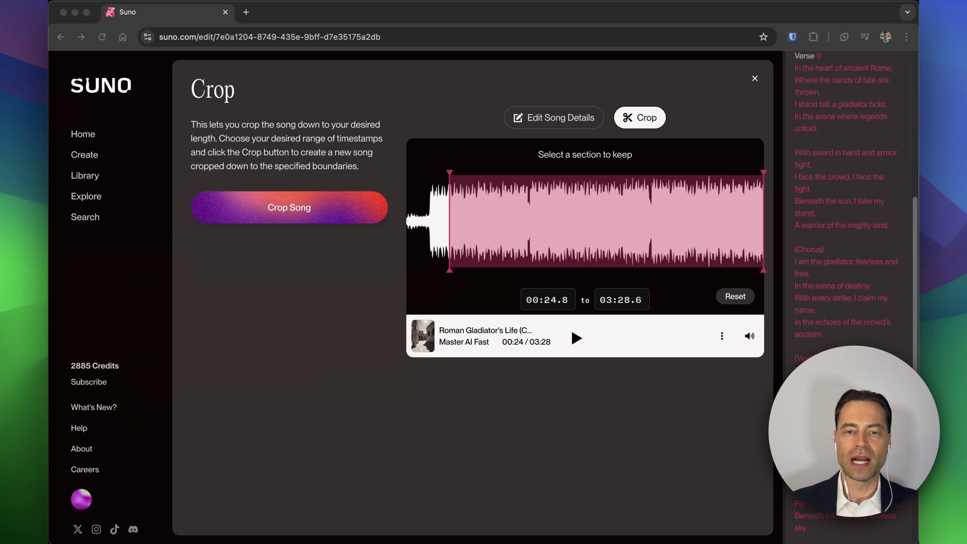
pyautogui.click(558, 221)
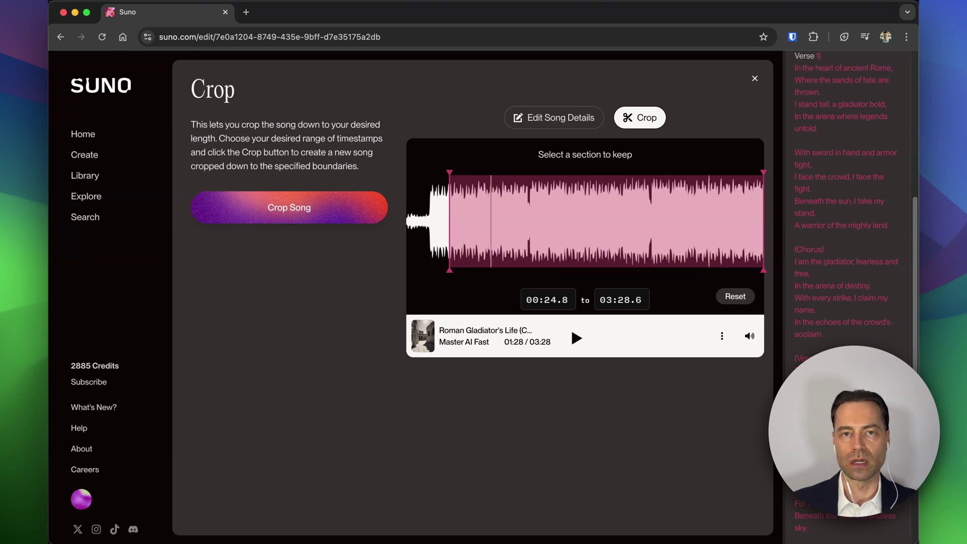
pyautogui.moveTo(449, 221); pyautogui.dragTo(450, 221)
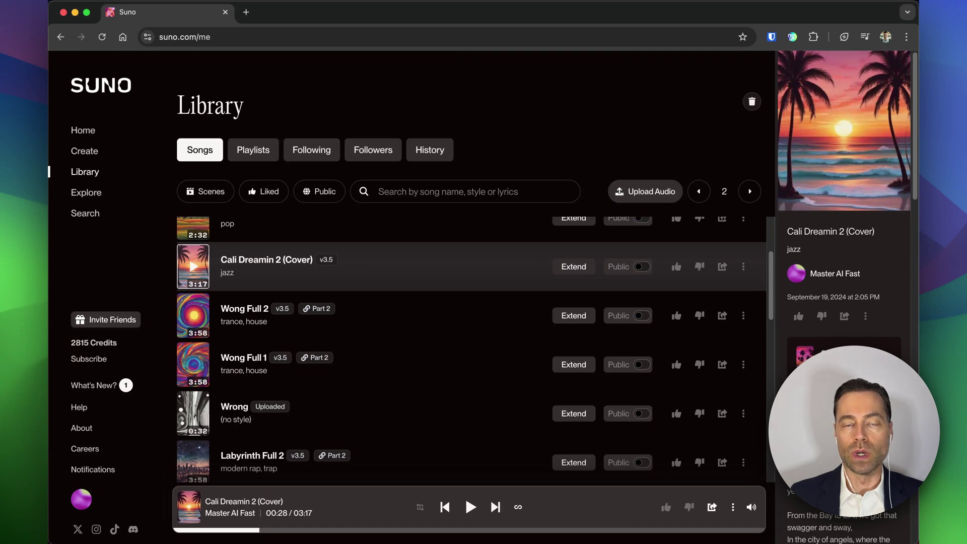
# Step: Open "Cali Dreamin 2 (Cover)" for section replacement and select the section from 00:29.6 to 00:53.6
pyautogui.click(743, 266)
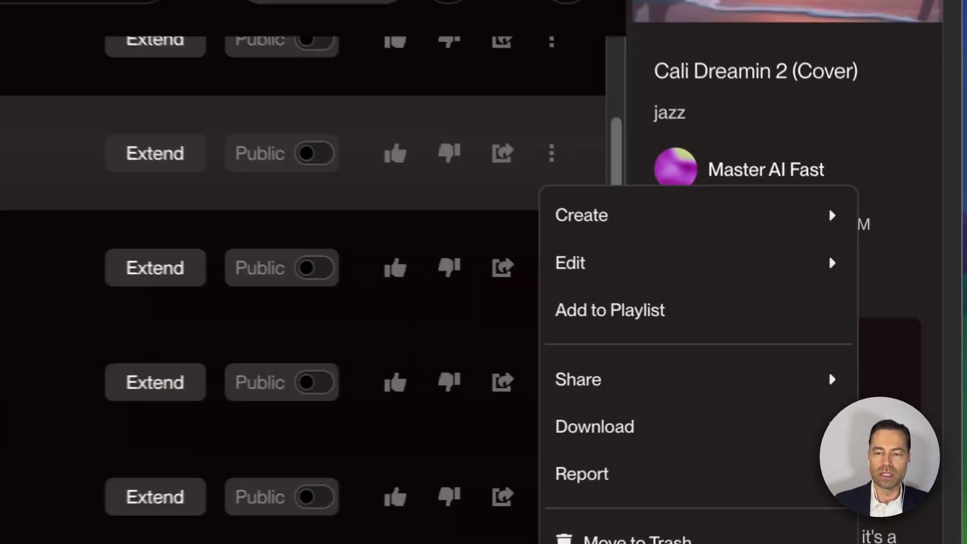
pyautogui.moveTo(861, 310)
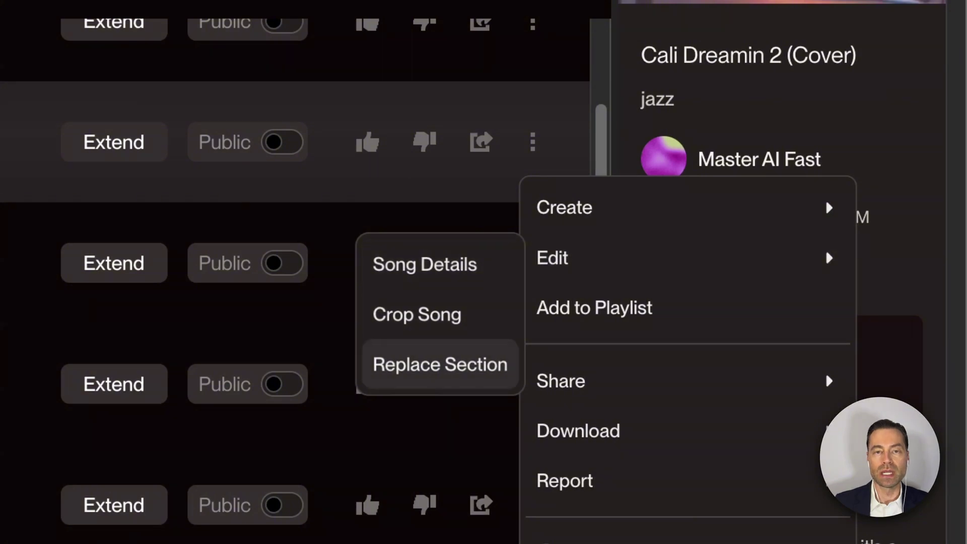
pyautogui.click(439, 364)
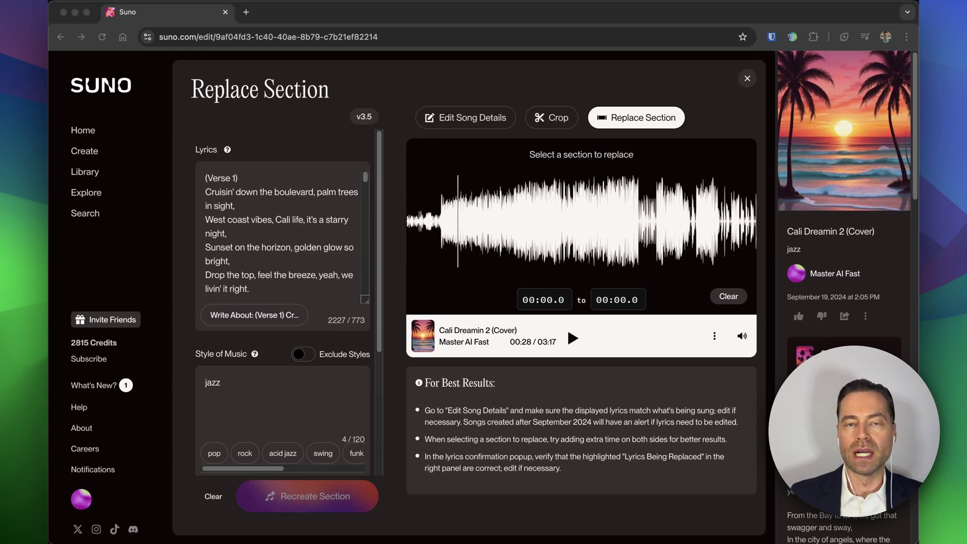
pyautogui.moveTo(459, 222); pyautogui.dragTo(501, 221)
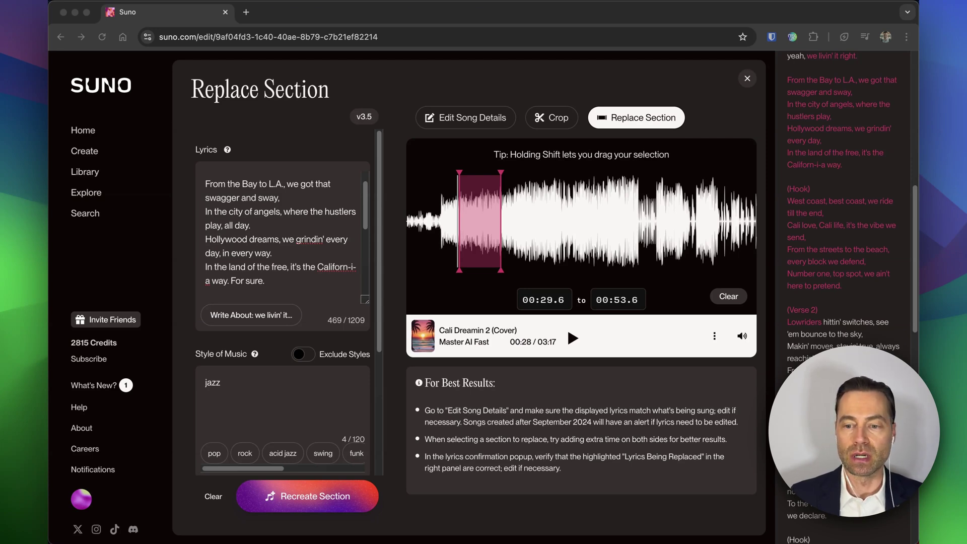
# Step: Recreate the selected section, moving the start of the lyrics being replaced back to an earlier line in Verse 1 and reviewing the lyrics
pyautogui.scroll(-4, 282, 302)
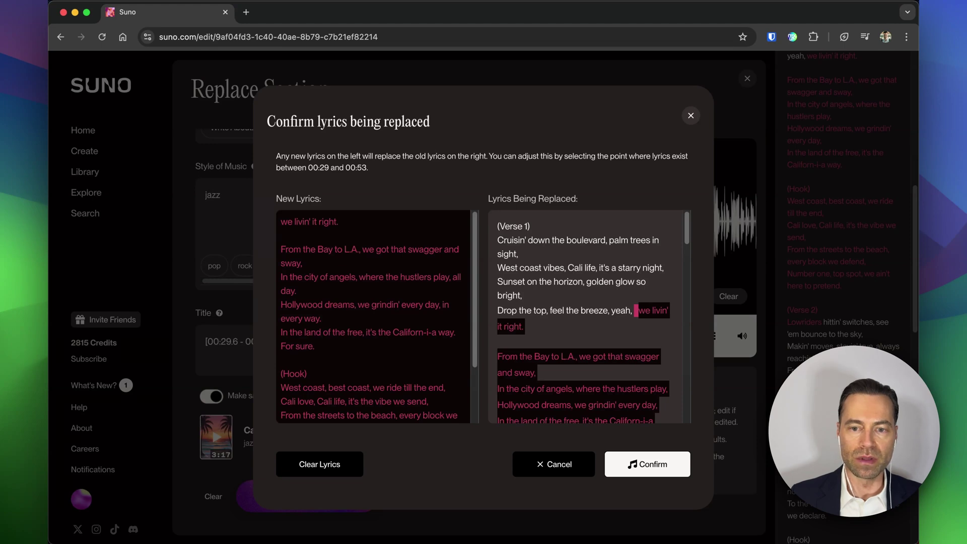
pyautogui.moveTo(636, 310)
pyautogui.mouseDown()
pyautogui.moveTo(499, 311)
pyautogui.moveTo(647, 237)
pyautogui.moveTo(533, 252)
pyautogui.mouseUp()
pyautogui.scroll(-5, 587, 316)
pyautogui.scroll(3, 586, 316)
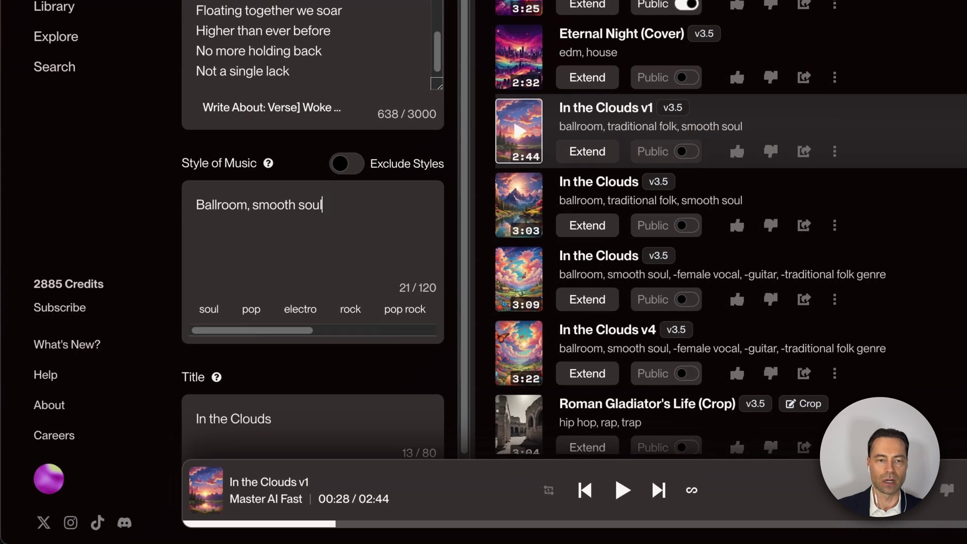
# Step: Turn on style exclusion for the song "In the Clouds" and exclude "female vocal, guitar, traditional folk"
pyautogui.click(346, 164)
pyautogui.scroll(-1, 312, 227)
pyautogui.scroll(-5, 312, 226)
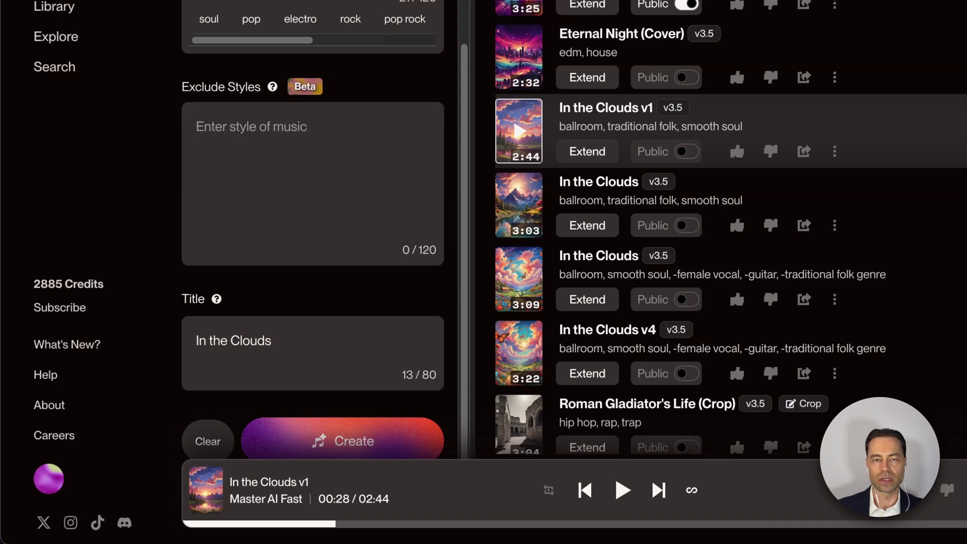
pyautogui.write('female ')
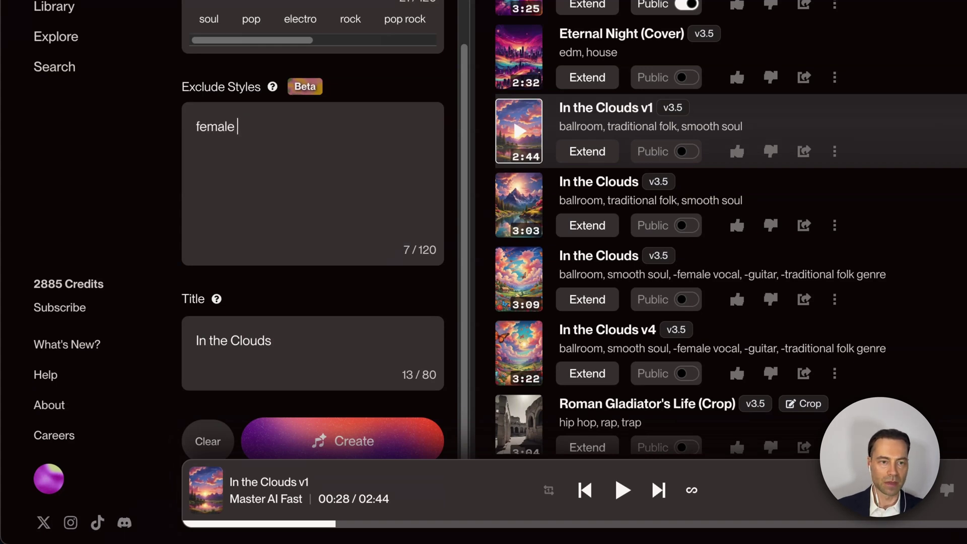
pyautogui.write('vocal, guitar, traditional folk')
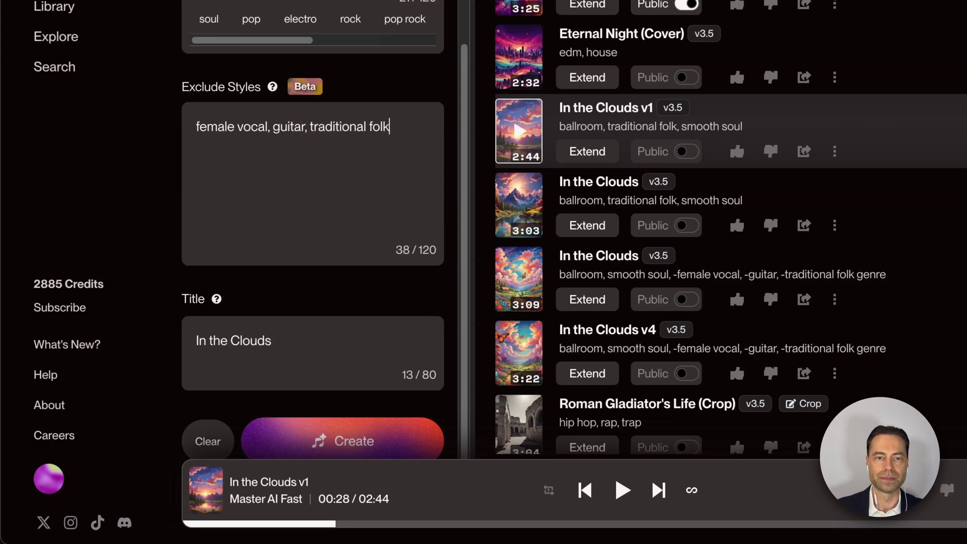
pyautogui.scroll(-1, 312, 234)
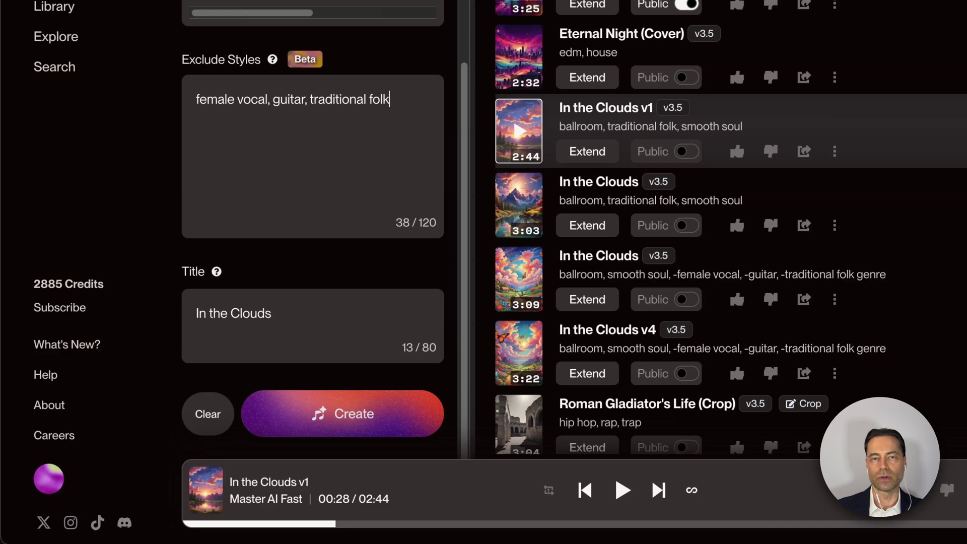